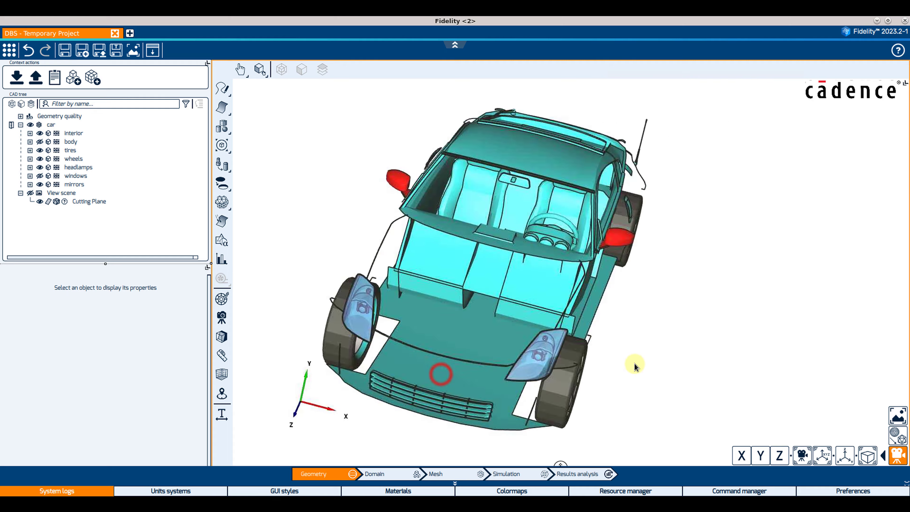
# Step: Show all parts of the car assembly, including the hidden body and windows
pyautogui.scroll(5, 481, 376)
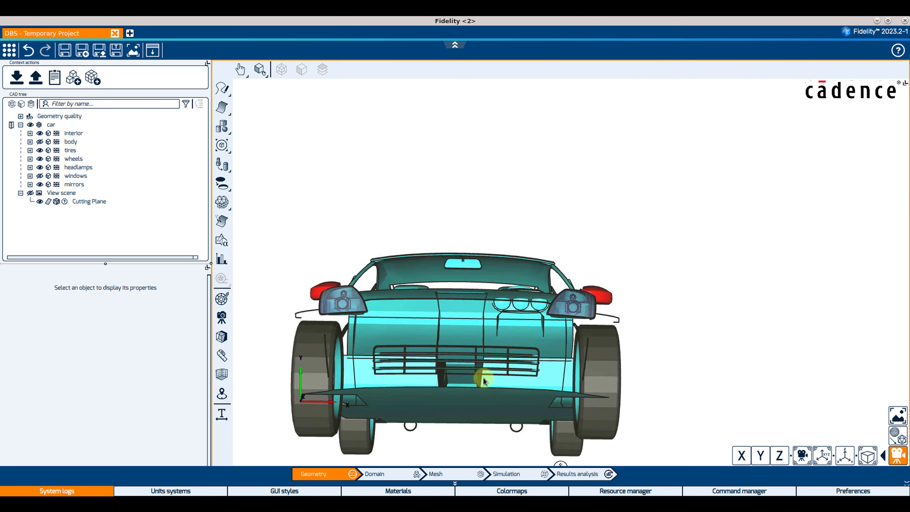
pyautogui.moveTo(482, 376); pyautogui.dragTo(442, 360)
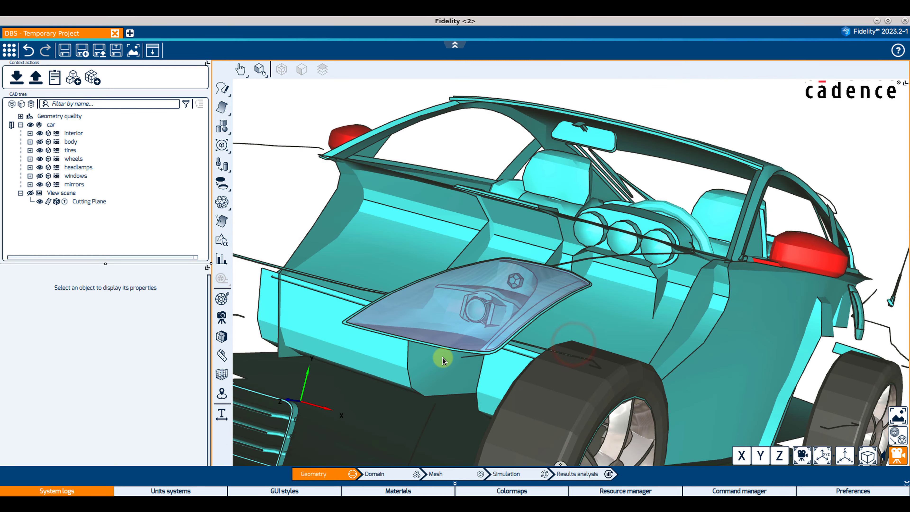
pyautogui.scroll(-5, 442, 357)
pyautogui.moveTo(441, 355); pyautogui.dragTo(578, 273, button='middle')
pyautogui.moveTo(552, 274); pyautogui.dragTo(486, 291)
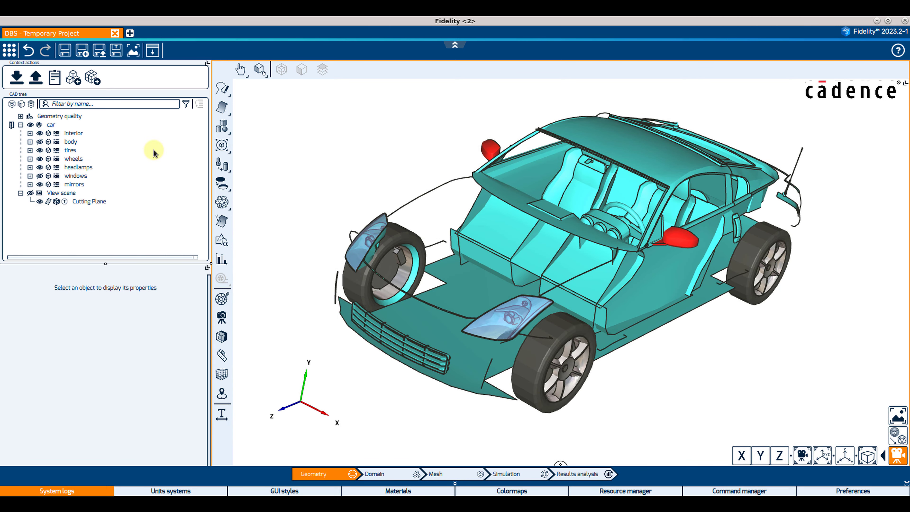
pyautogui.click(29, 124)
pyautogui.click(30, 124)
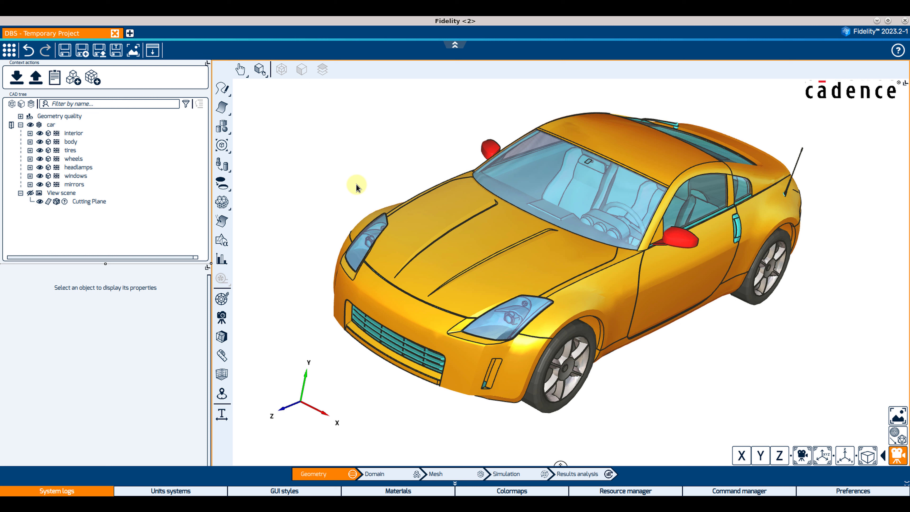
# Step: Set up wet surface detection with a tolerance of 0.01 m, pushing detection toward the dry region
pyautogui.click(224, 222)
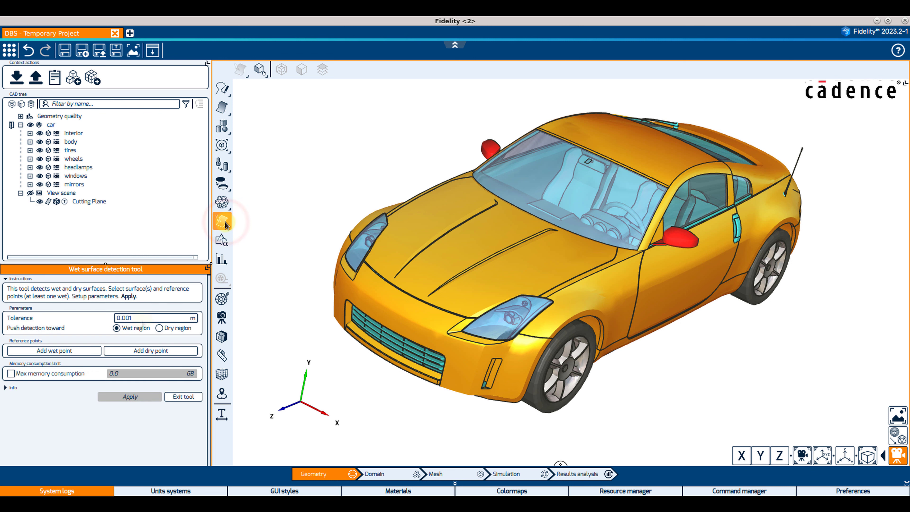
pyautogui.click(142, 320)
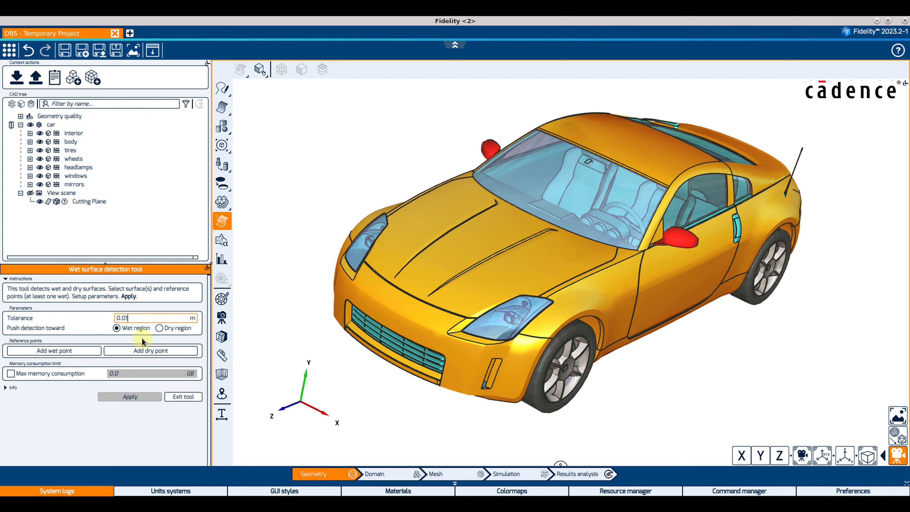
pyautogui.click(158, 329)
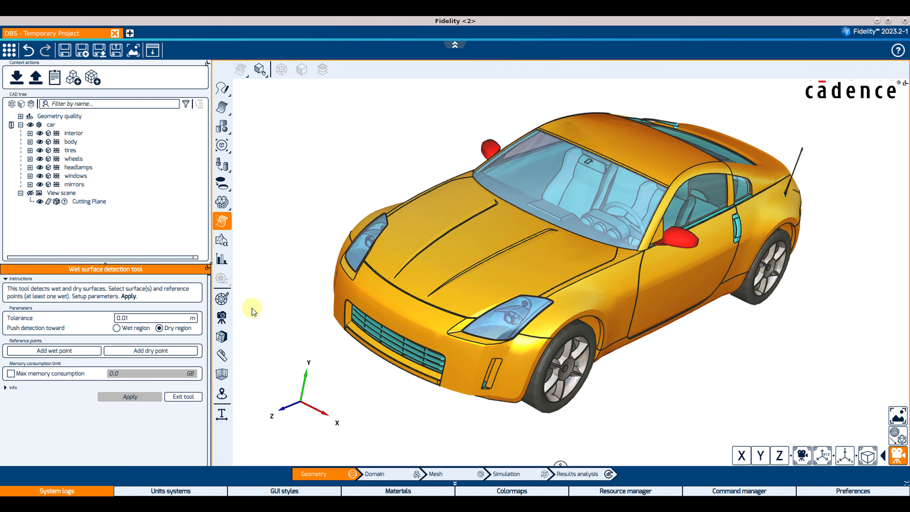
# Step: Clip the car with the cutting plane and place a dry reference point inside the passenger cabin
pyautogui.click(56, 202)
pyautogui.moveTo(571, 306); pyautogui.dragTo(745, 315)
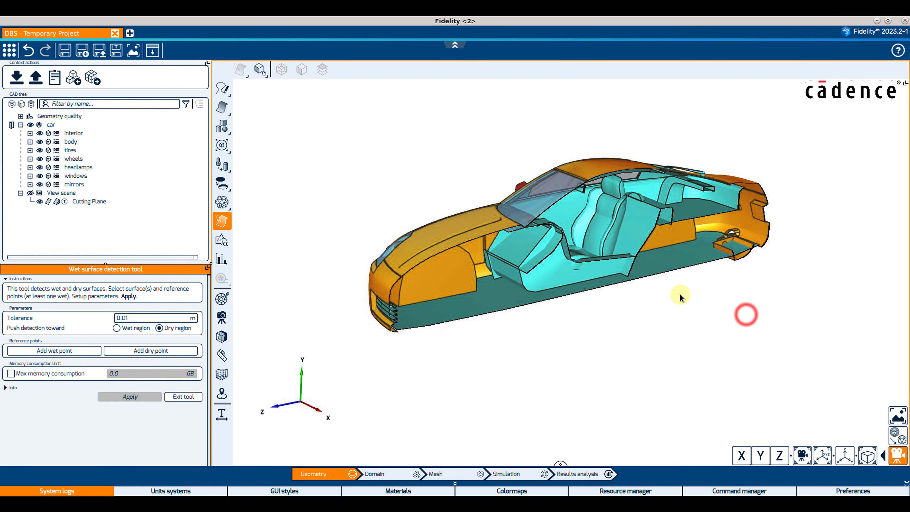
pyautogui.click(170, 350)
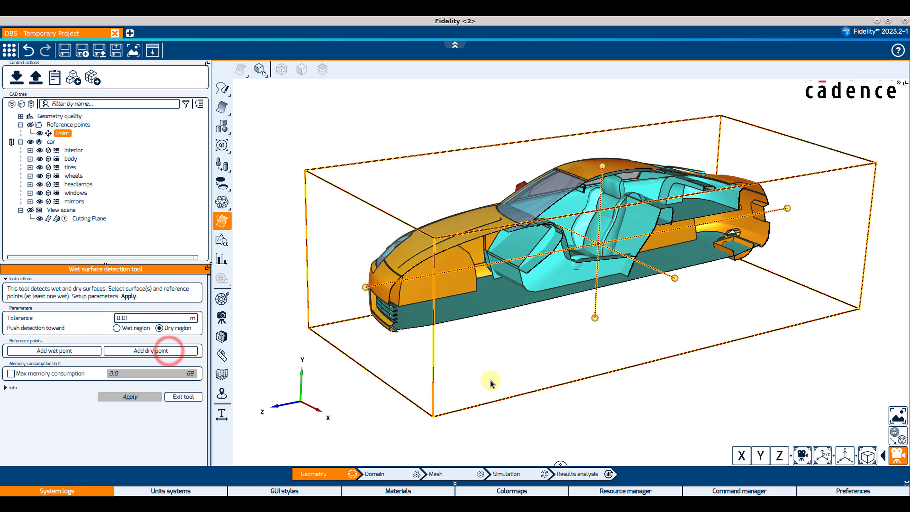
pyautogui.moveTo(674, 278); pyautogui.dragTo(662, 258)
pyautogui.moveTo(643, 325); pyautogui.dragTo(624, 358)
# Step: Add a dry point under the hood at about 0.0 0.60 1.05 m and a wet point above it at about 0.0 1.33 1.53 m
pyautogui.click(117, 351)
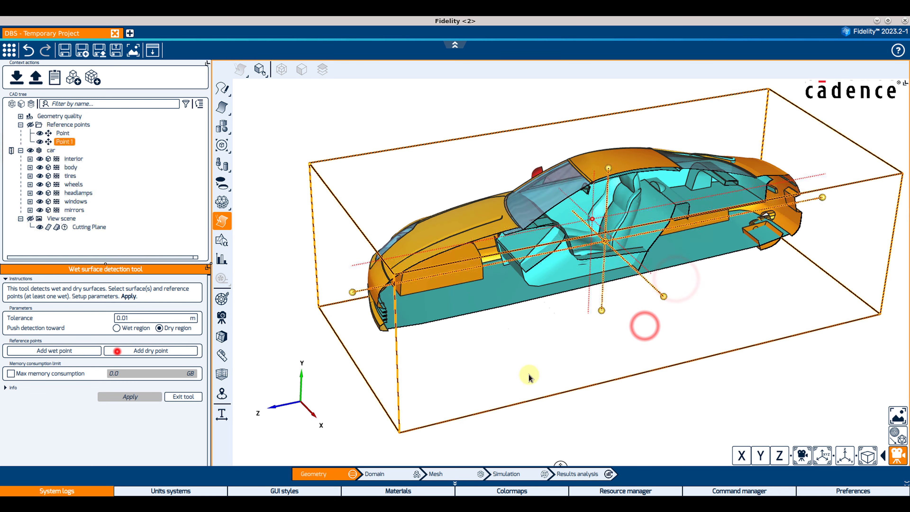
pyautogui.moveTo(661, 297); pyautogui.dragTo(518, 372)
pyautogui.click(83, 350)
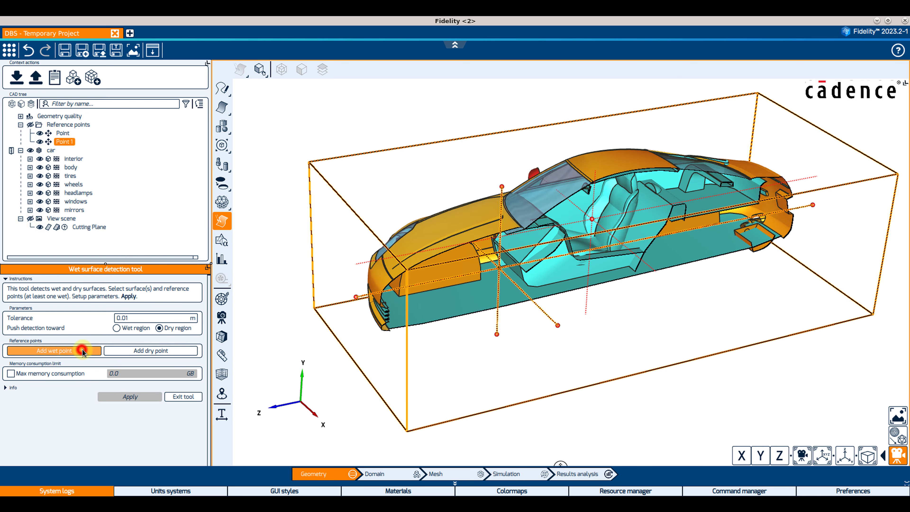
pyautogui.click(660, 311)
pyautogui.moveTo(666, 298); pyautogui.dragTo(416, 375)
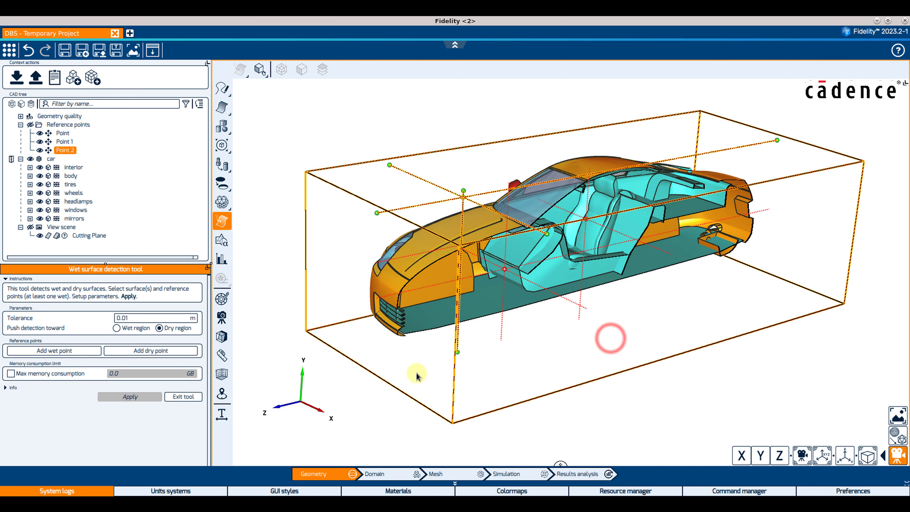
# Step: Leave wet surface detection and check the location and wet or dry definition of each reference point
pyautogui.click(183, 395)
pyautogui.click(67, 135)
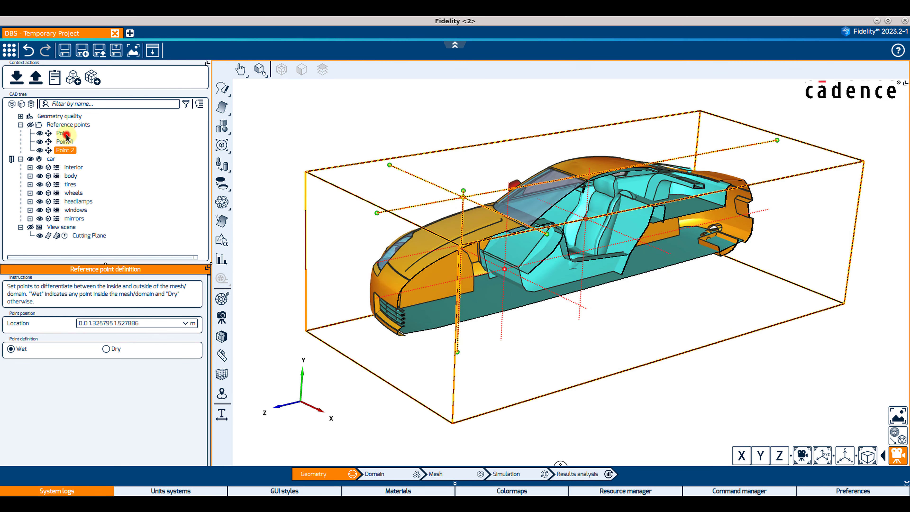
pyautogui.click(63, 142)
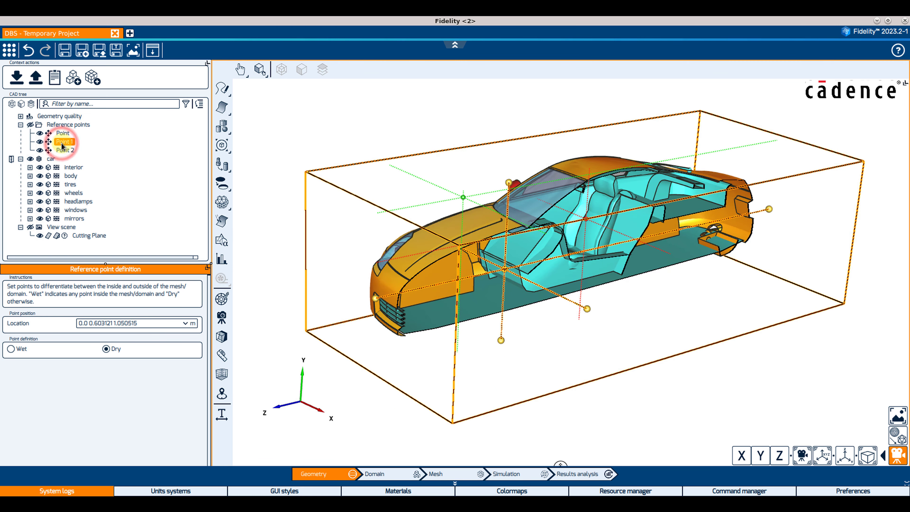
pyautogui.click(63, 151)
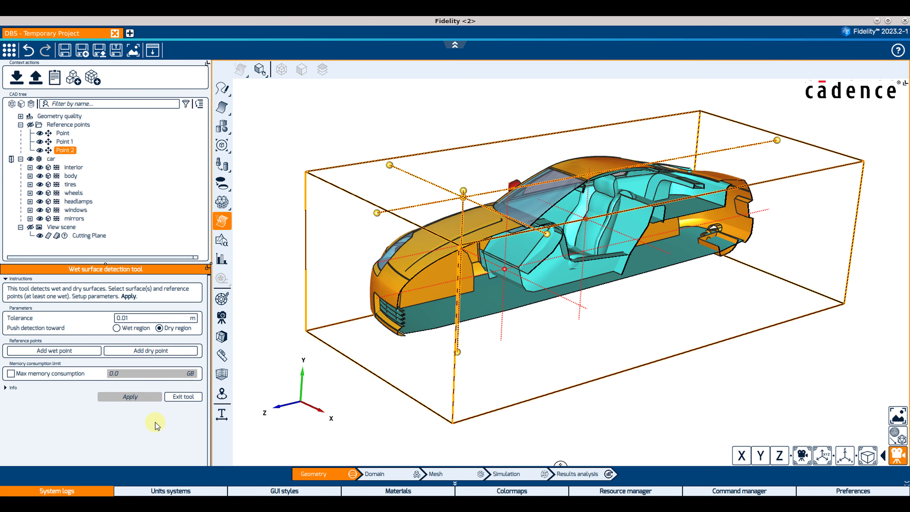
# Step: Run wet surface detection on the whole car using all three reference points
pyautogui.click(51, 160)
pyautogui.keyDown('ctrl'); pyautogui.click(63, 133); pyautogui.keyUp('ctrl')
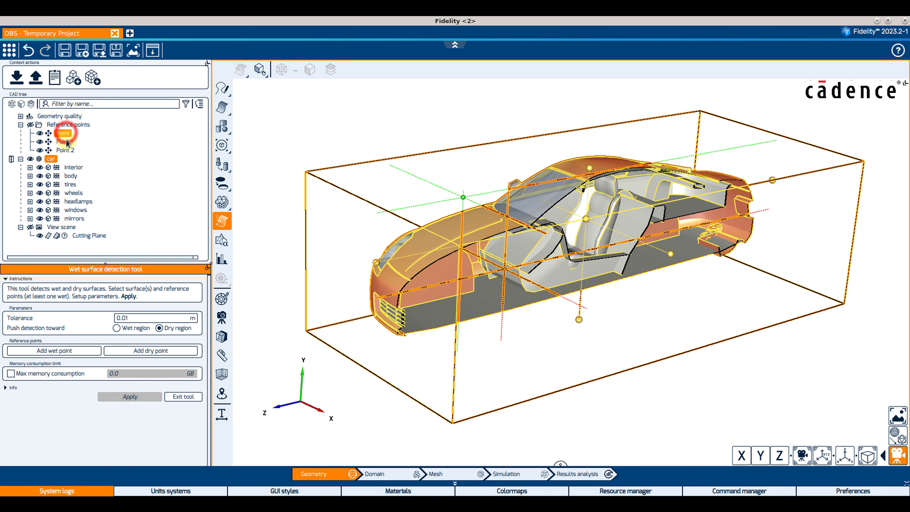
pyautogui.keyDown('ctrl'); pyautogui.click(66, 142); pyautogui.keyUp('ctrl')
pyautogui.keyDown('ctrl'); pyautogui.click(68, 151); pyautogui.keyUp('ctrl')
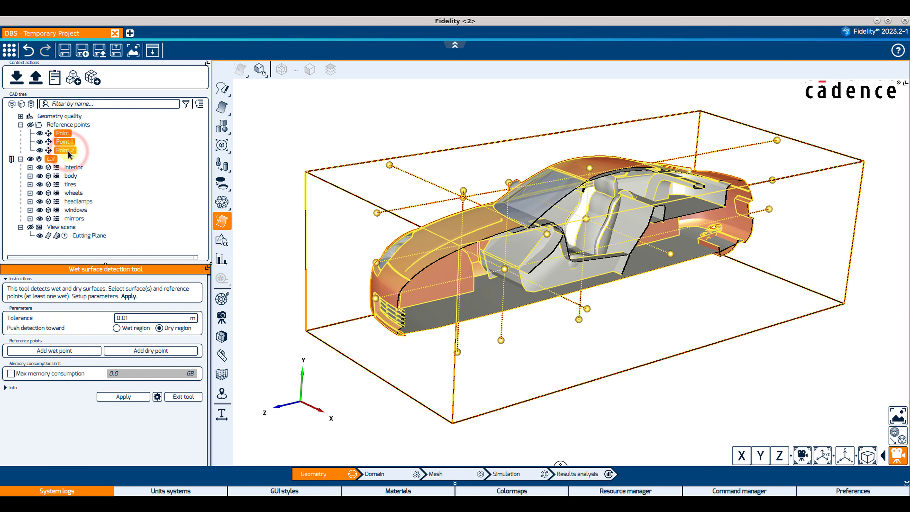
pyautogui.click(7, 388)
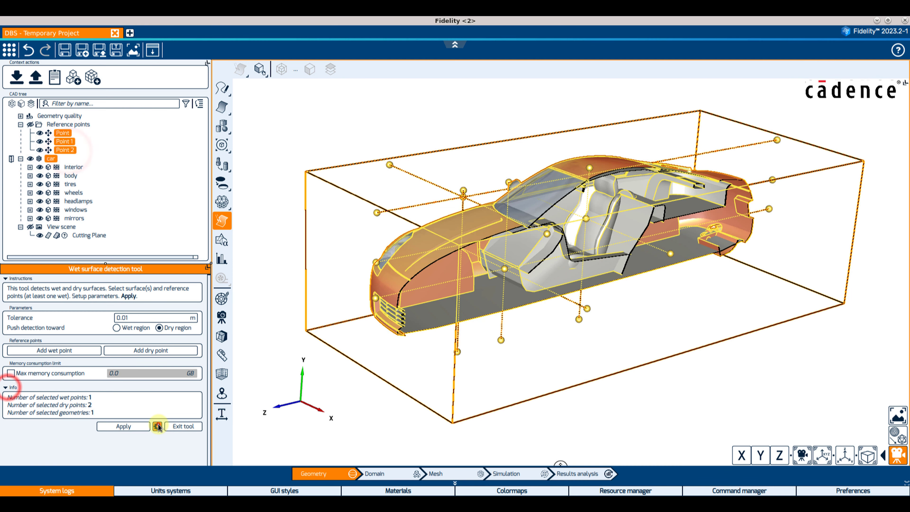
pyautogui.click(138, 427)
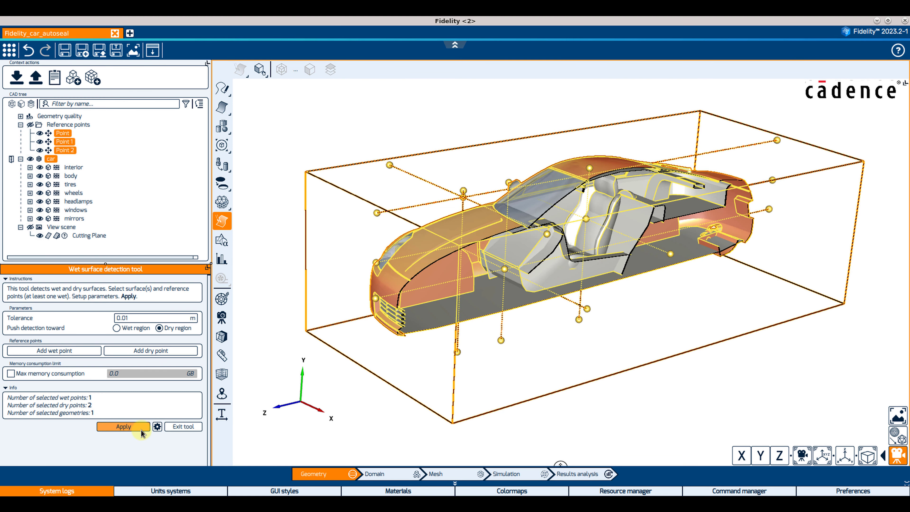
pyautogui.click(142, 430)
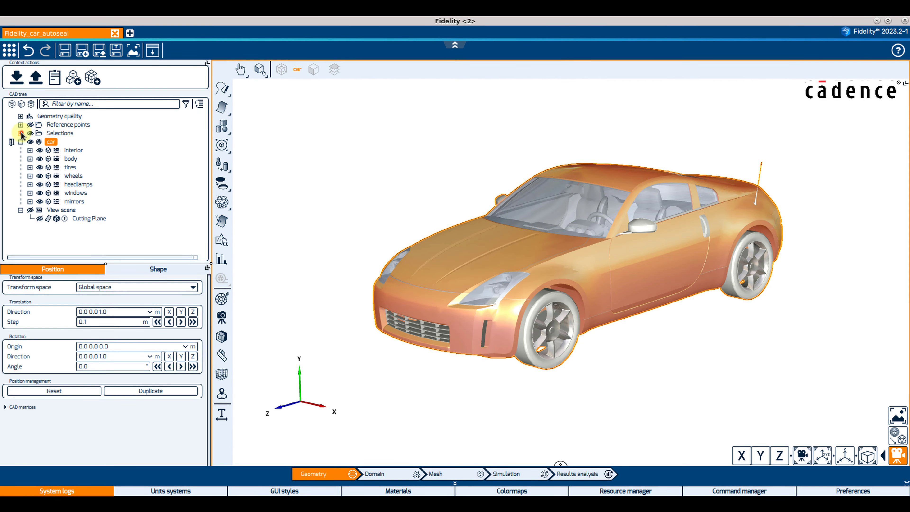
# Step: Hide the Wet surfaces selection and inspect the remaining dry surfaces of the car from several angles
pyautogui.click(21, 134)
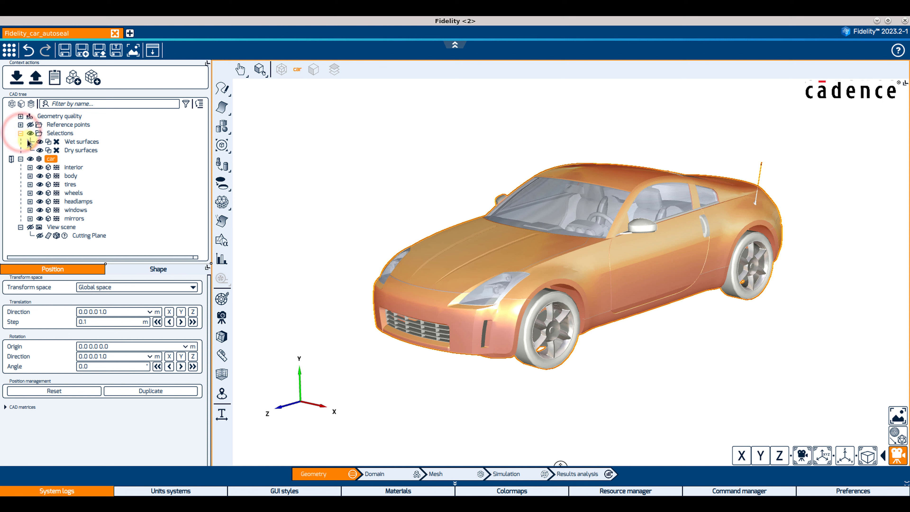
pyautogui.click(38, 144)
pyautogui.click(349, 176)
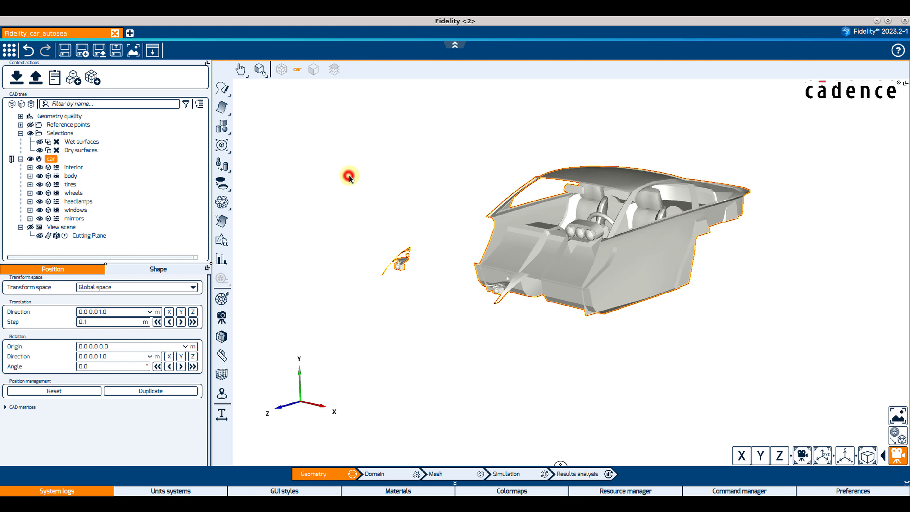
pyautogui.moveTo(376, 183); pyautogui.dragTo(458, 286)
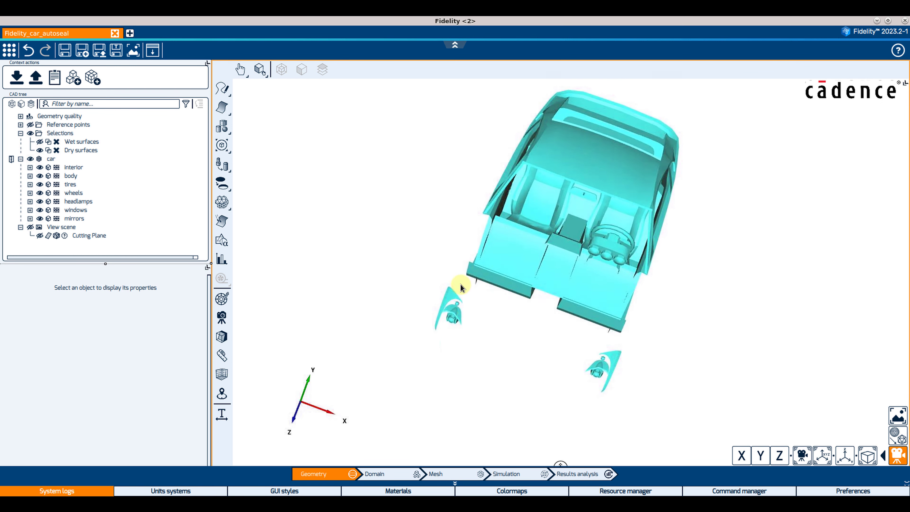
pyautogui.moveTo(443, 345); pyautogui.dragTo(663, 309)
pyautogui.moveTo(490, 356); pyautogui.dragTo(612, 392)
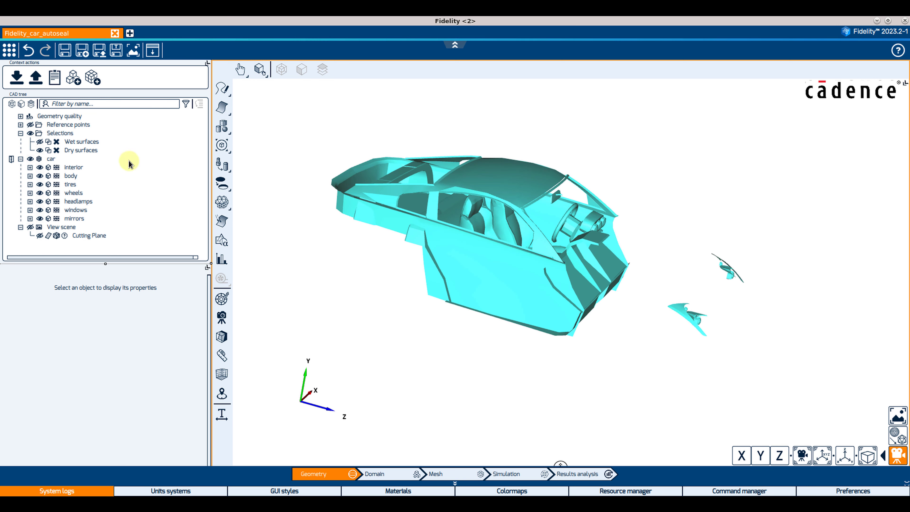
# Step: Display only the wet surfaces, inspect them with the cutting plane clipping the car, and restore the full model
pyautogui.click(40, 141)
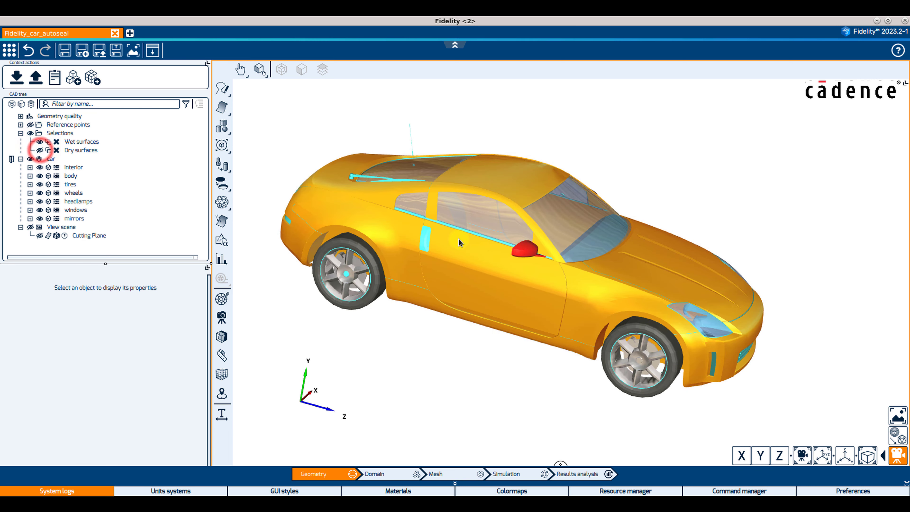
pyautogui.moveTo(650, 276); pyautogui.dragTo(496, 347)
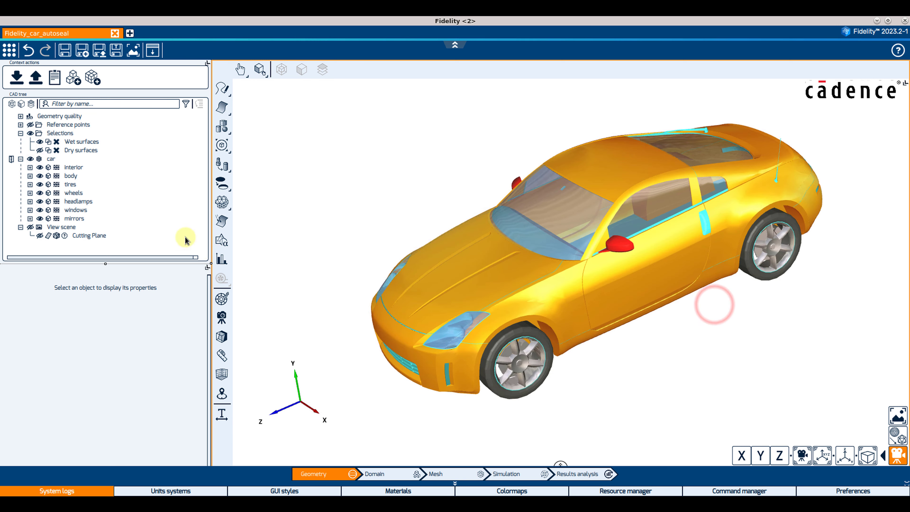
pyautogui.click(56, 237)
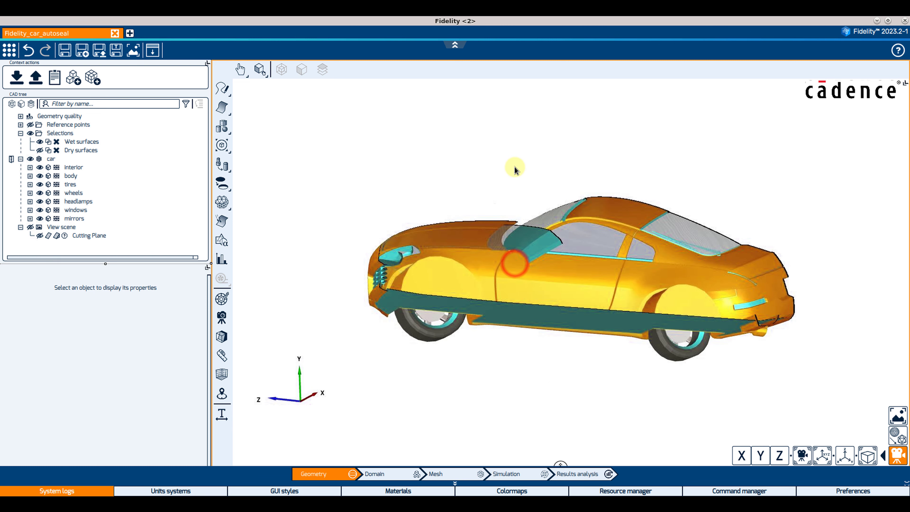
pyautogui.moveTo(514, 262); pyautogui.dragTo(610, 239)
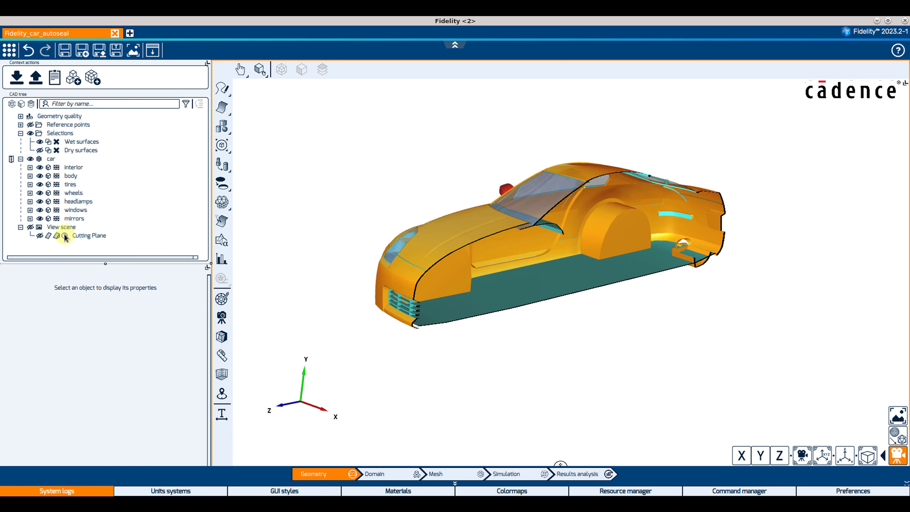
pyautogui.click(58, 238)
pyautogui.moveTo(414, 336); pyautogui.dragTo(385, 338)
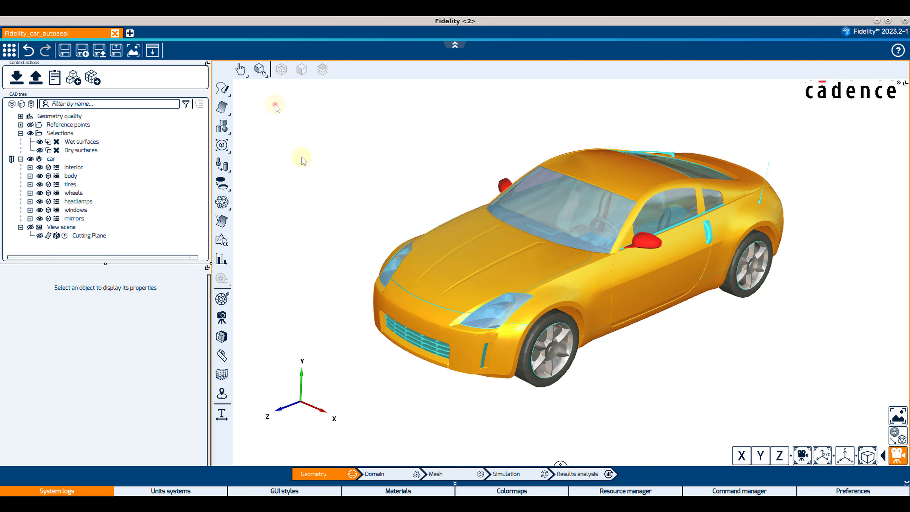
# Step: Set up AutoSeal with a minimum hole size of 0.01 m, pushing closing toward the dry region
pyautogui.click(229, 189)
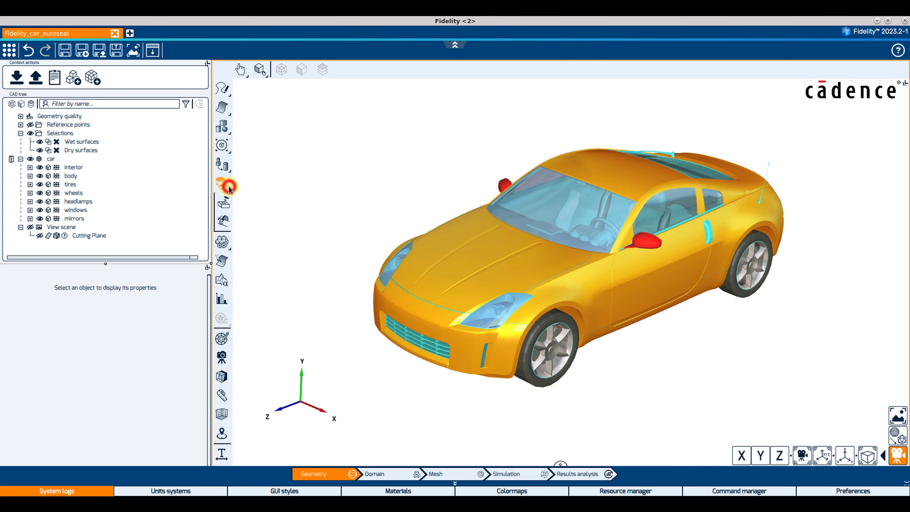
pyautogui.click(228, 224)
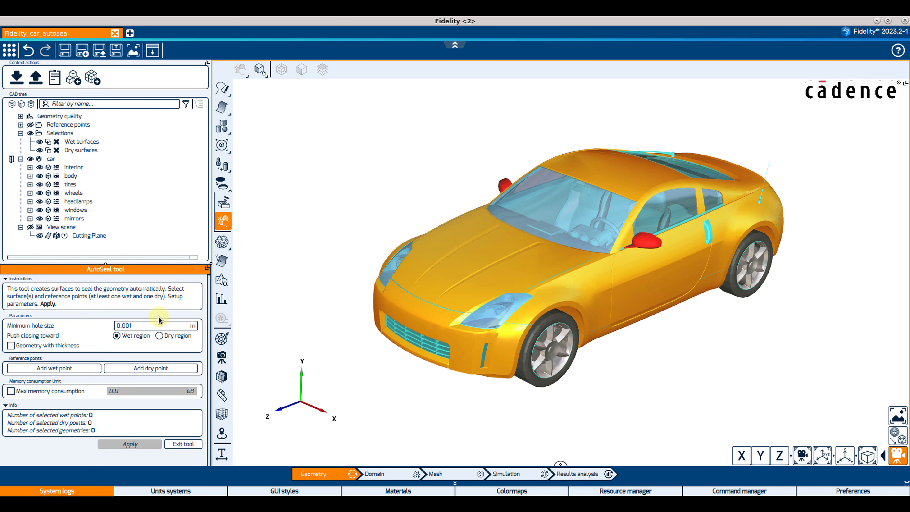
pyautogui.doubleClick(157, 325)
pyautogui.write('0.0')
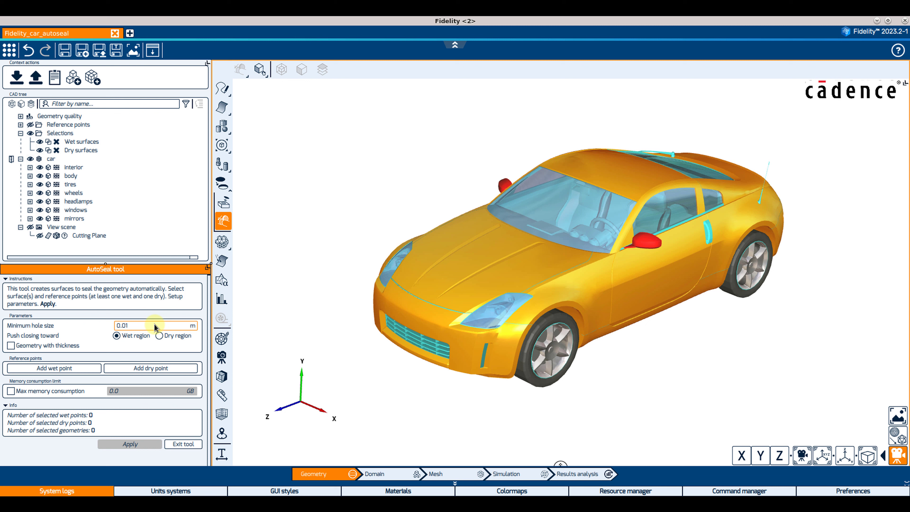
pyautogui.click(159, 336)
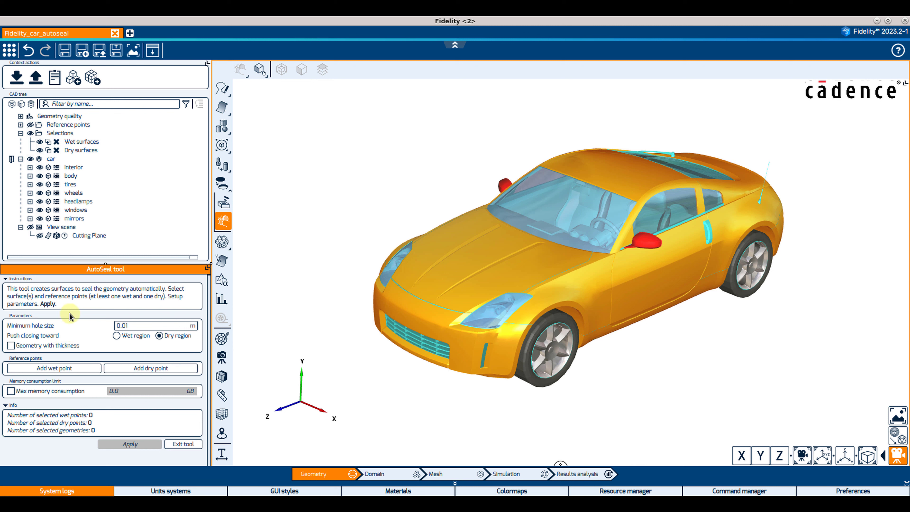
# Step: Run AutoSeal on the Wet surfaces selection with all reference points, checking the parallel computing resources before starting
pyautogui.click(77, 141)
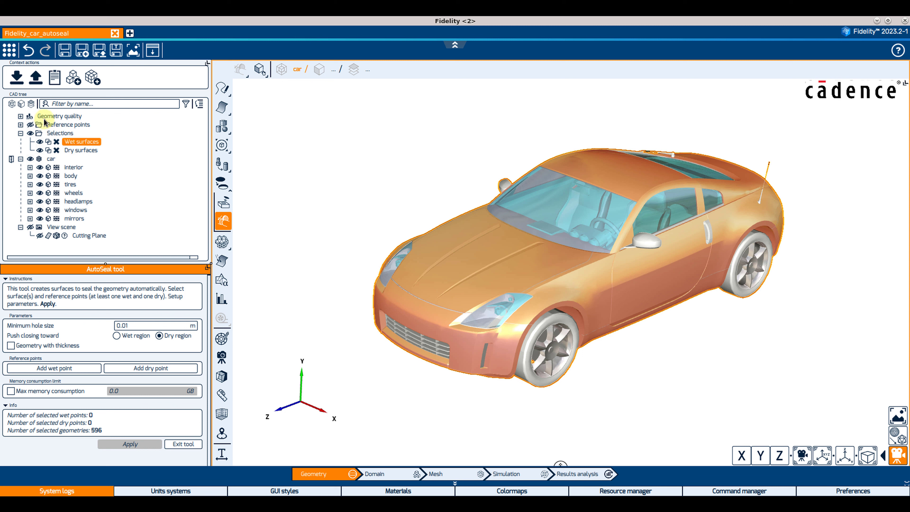
pyautogui.click(53, 125)
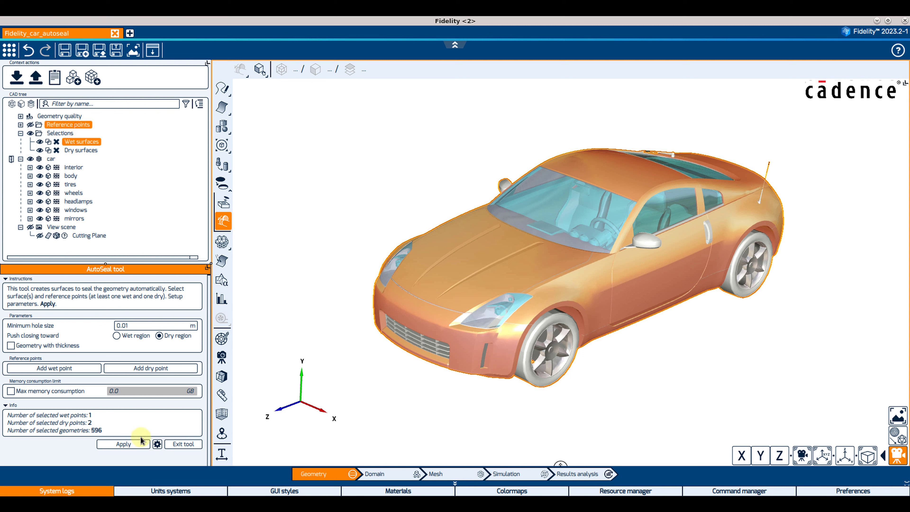
pyautogui.click(156, 444)
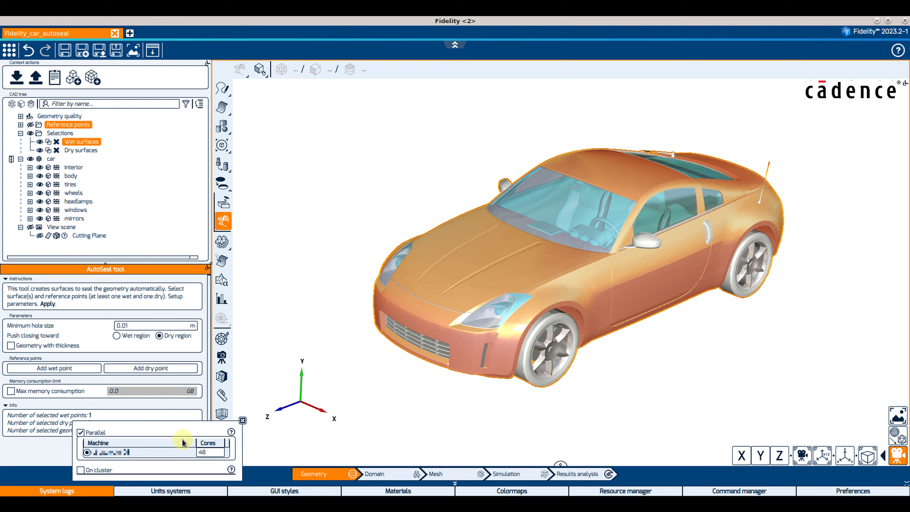
pyautogui.click(242, 421)
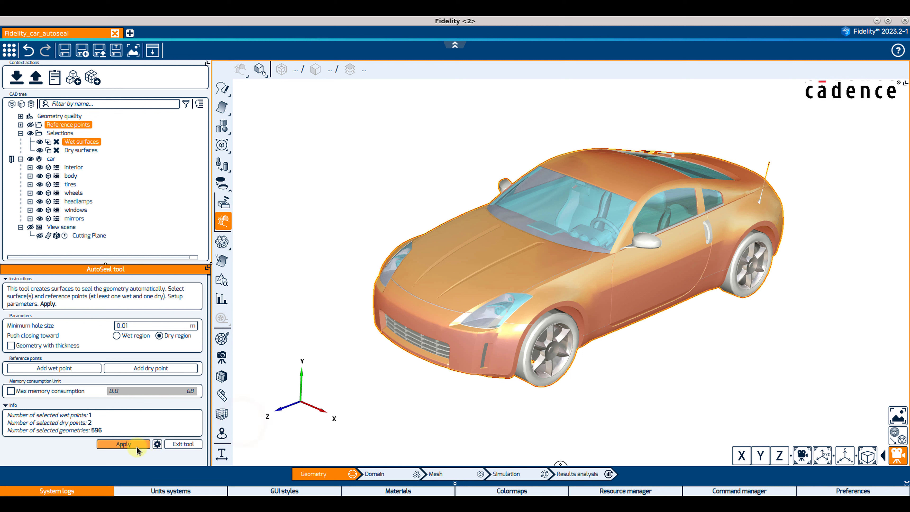
pyautogui.click(128, 445)
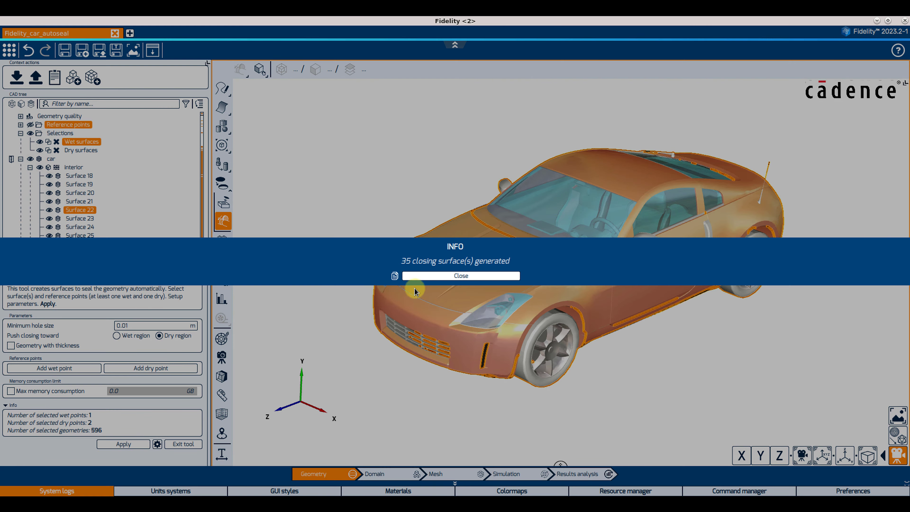
pyautogui.click(423, 276)
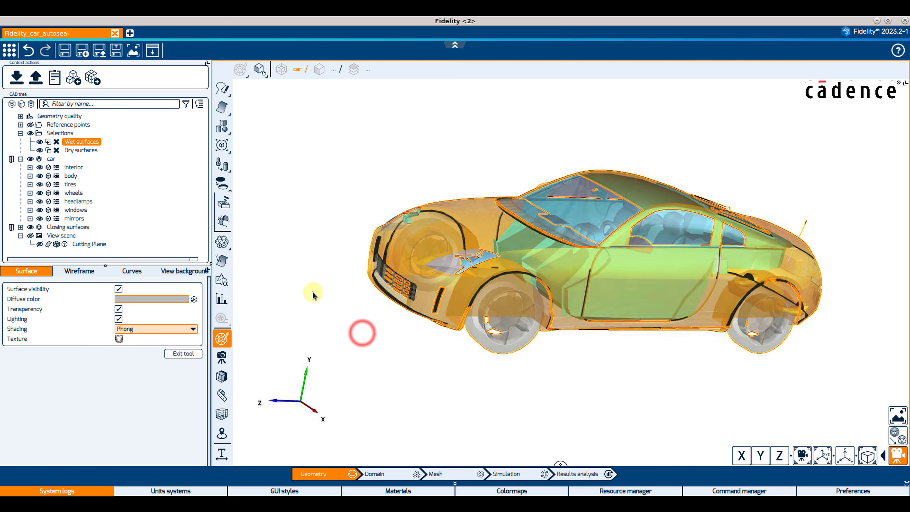
# Step: Examine the closing surfaces around the transparent car's grille, headlamps and front wheel arches from several angles
pyautogui.click(312, 292)
pyautogui.scroll(5, 384, 309)
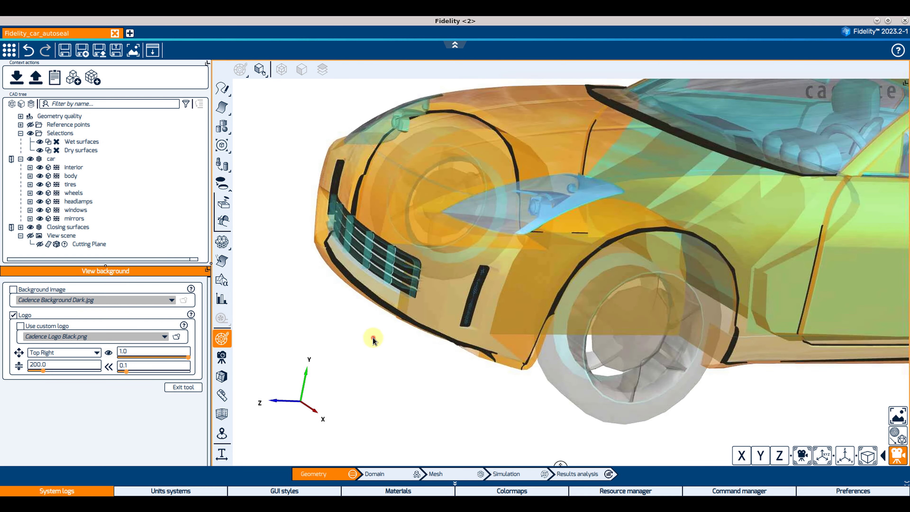
pyautogui.moveTo(372, 338)
pyautogui.mouseDown()
pyautogui.moveTo(548, 357)
pyautogui.moveTo(481, 400)
pyautogui.mouseUp()
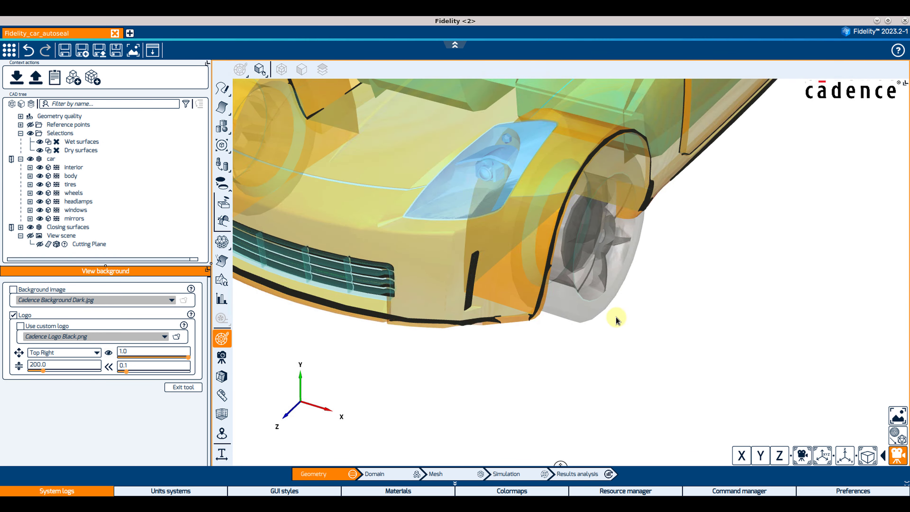
pyautogui.moveTo(616, 320); pyautogui.dragTo(639, 197)
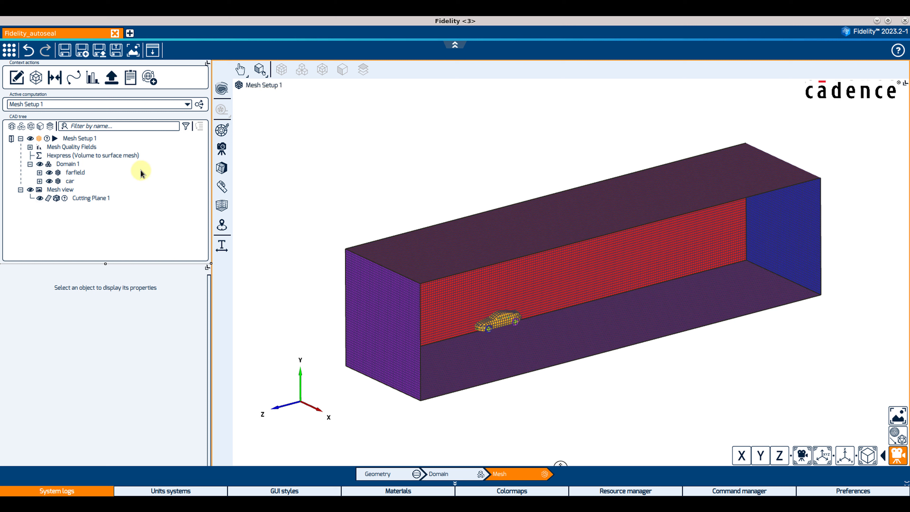
# Step: Change the Hexpress mesher of Mesh Setup 1 to AutoSeal
pyautogui.click(121, 157)
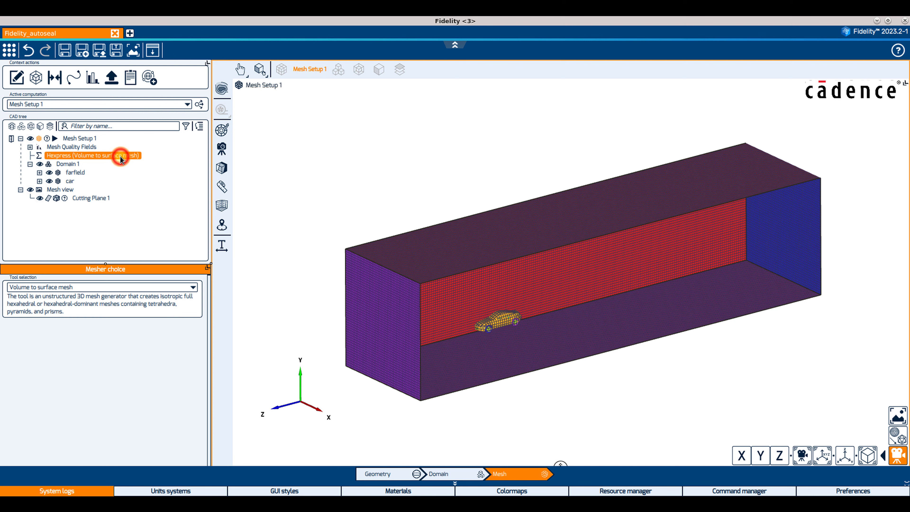
pyautogui.click(98, 289)
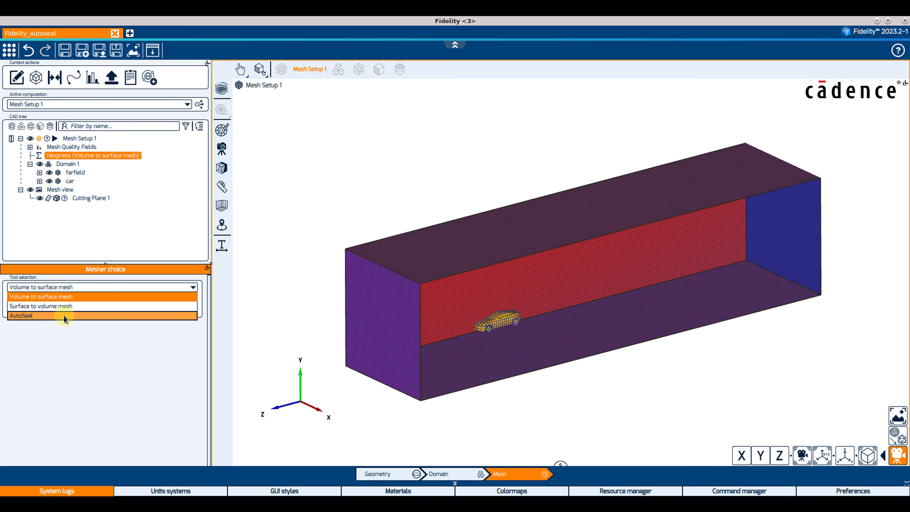
pyautogui.click(63, 315)
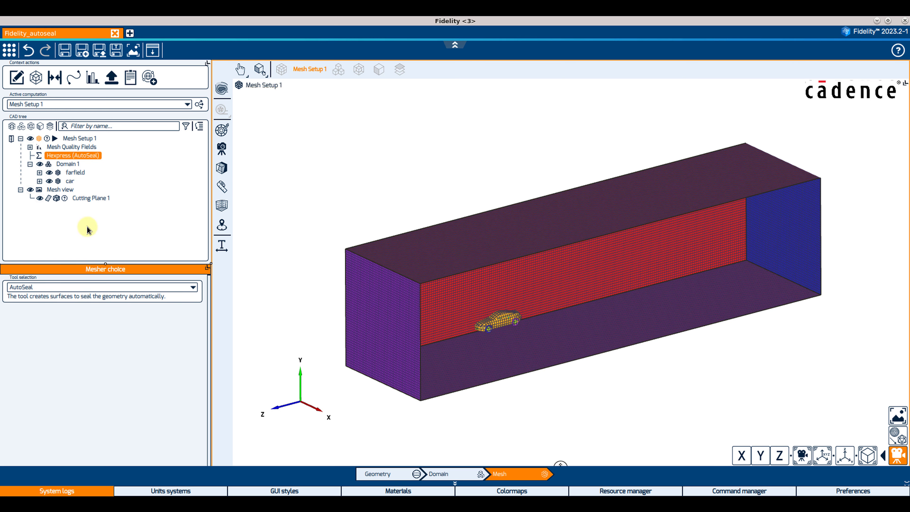
# Step: Enable uniform surface refinement at level 4 and auto edge proximity with a 0.005 m minimum cell size on the car
pyautogui.click(78, 138)
pyautogui.scroll(10, 499, 321)
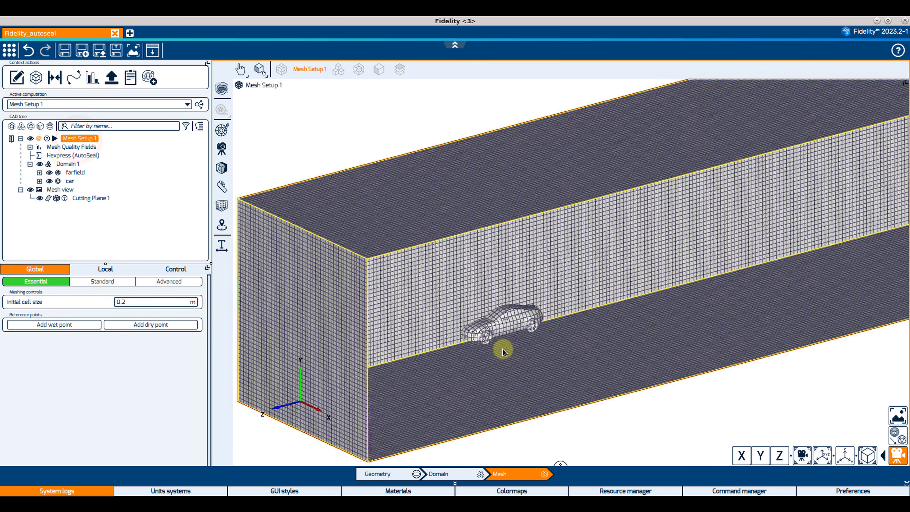
pyautogui.click(70, 181)
pyautogui.click(13, 324)
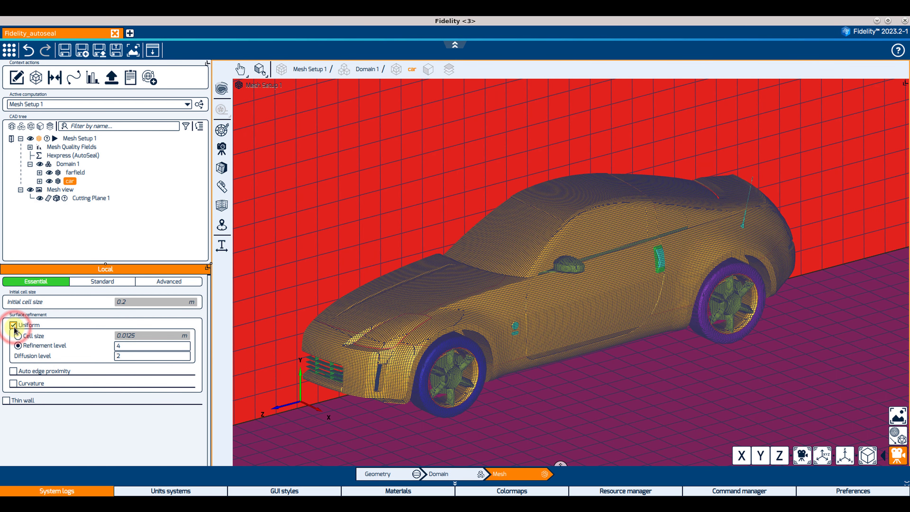
pyautogui.click(14, 371)
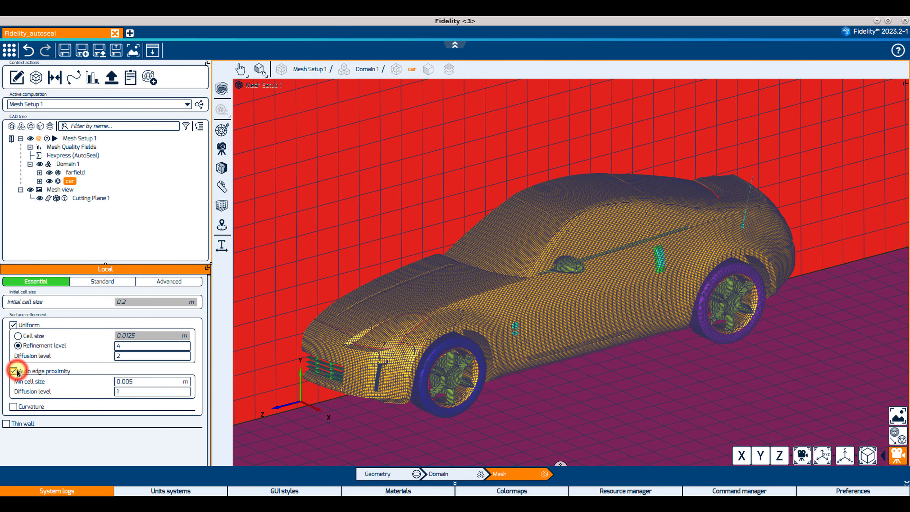
# Step: Add a wet reference point in the domain and a dry point moved inside the car, at about (0.39, 0.75, 0.04) m
pyautogui.click(84, 138)
pyautogui.click(71, 324)
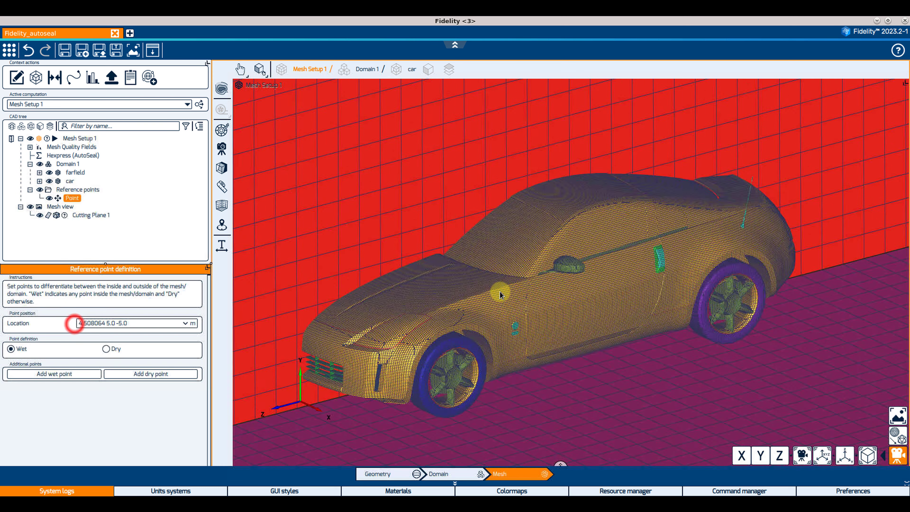
pyautogui.click(162, 373)
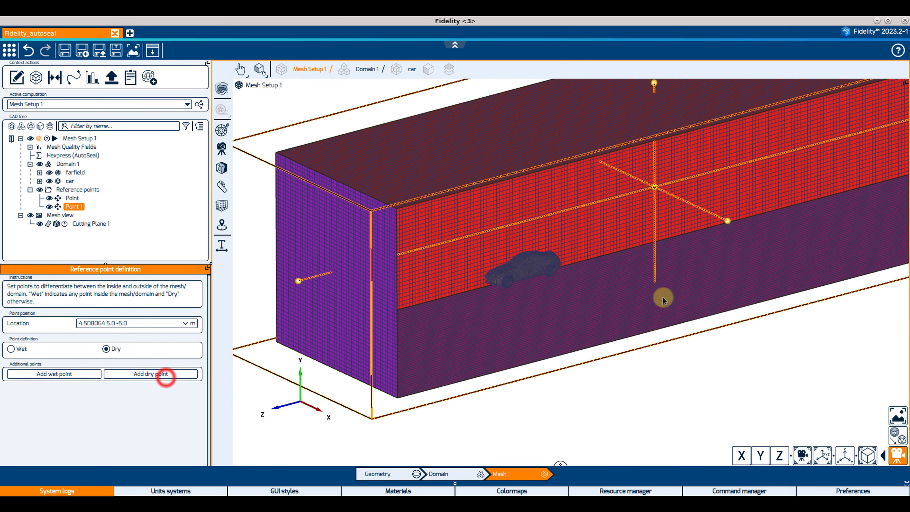
pyautogui.click(727, 219)
pyautogui.moveTo(646, 271); pyautogui.dragTo(596, 302)
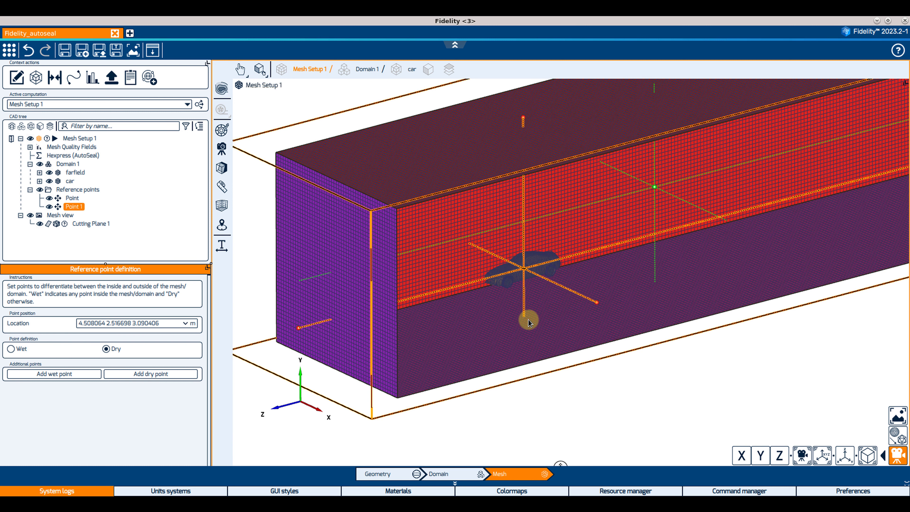
pyautogui.moveTo(296, 330); pyautogui.dragTo(276, 320)
pyautogui.moveTo(597, 304); pyautogui.dragTo(598, 328)
pyautogui.moveTo(273, 344); pyautogui.dragTo(261, 339)
pyautogui.moveTo(598, 328); pyautogui.dragTo(645, 322)
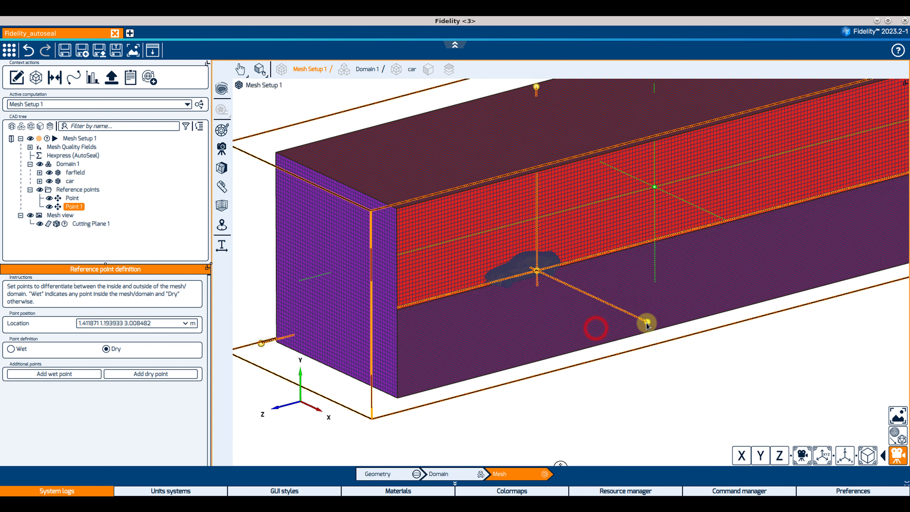
pyautogui.moveTo(559, 227); pyautogui.dragTo(556, 301, button='middle')
pyautogui.moveTo(530, 158); pyautogui.dragTo(522, 154)
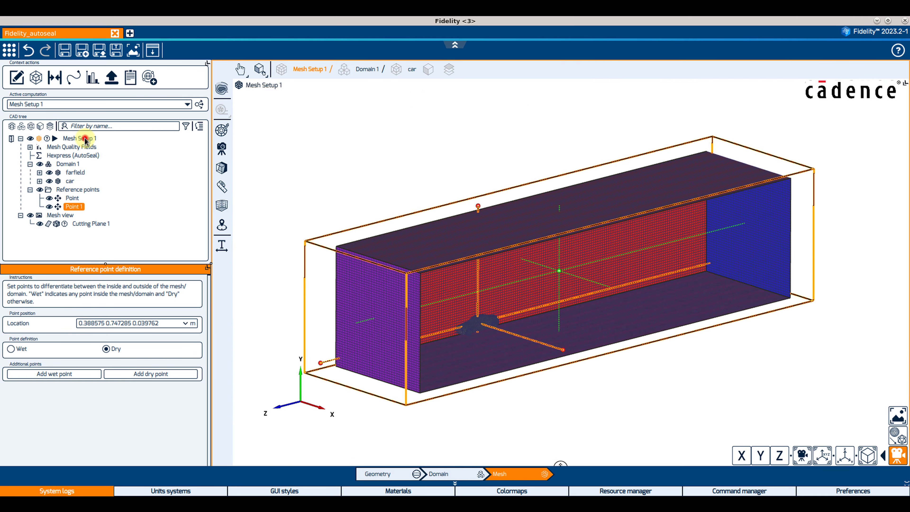
# Step: Start mesh generation for Mesh Setup 1 in parallel on 48 cores and expand the WET-1_DRY-1 closing surfaces
pyautogui.click(86, 138)
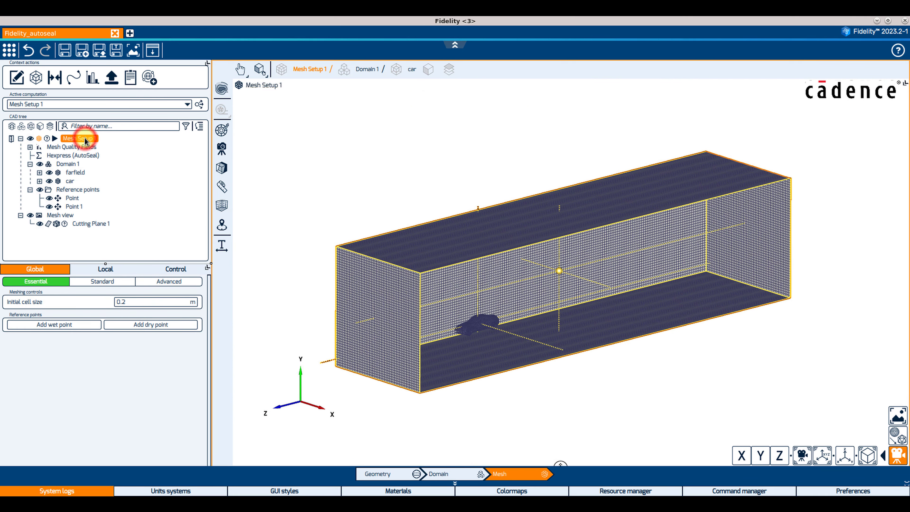
pyautogui.click(154, 269)
pyautogui.click(194, 314)
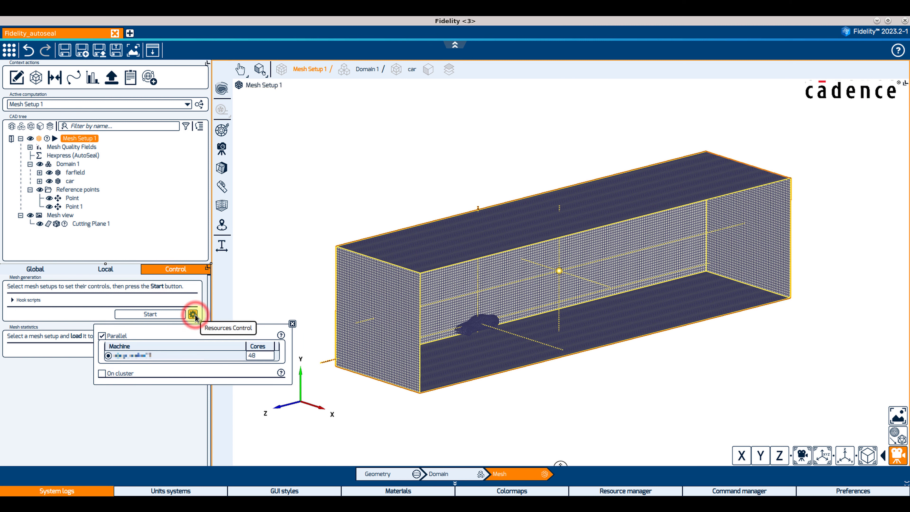
pyautogui.click(172, 314)
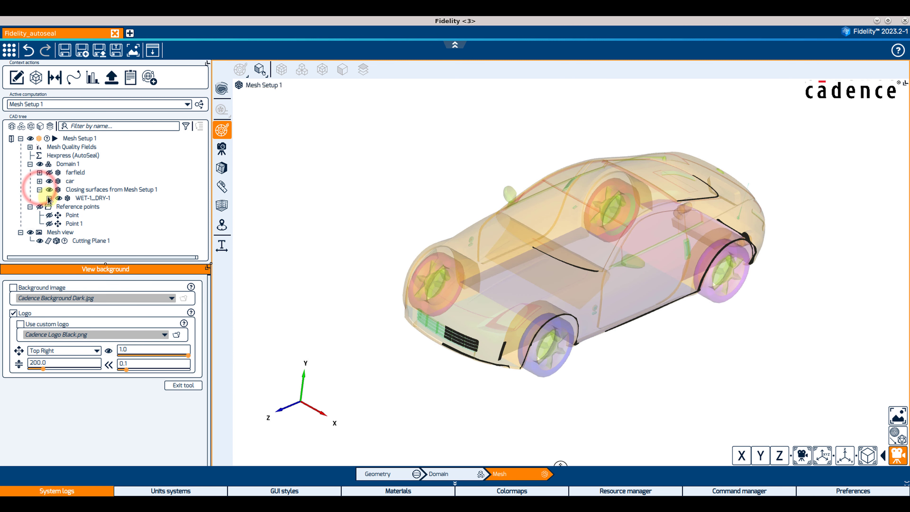
pyautogui.click(48, 198)
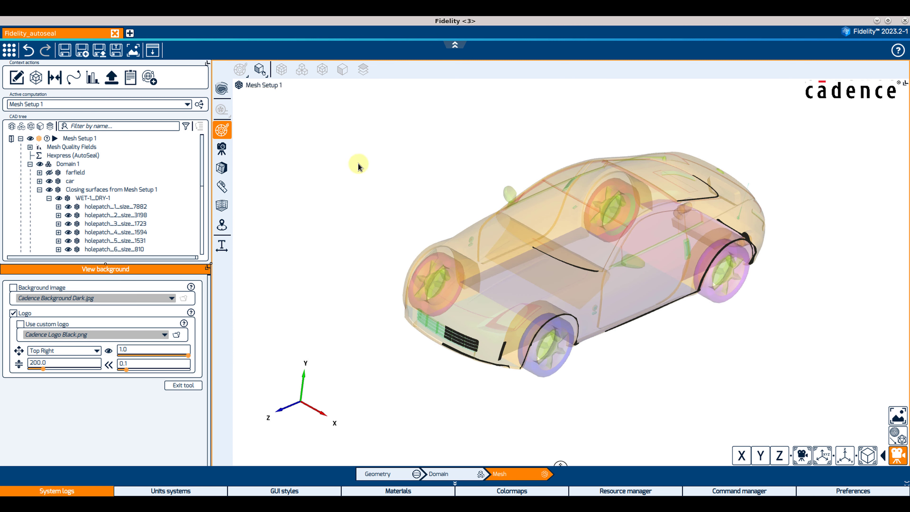